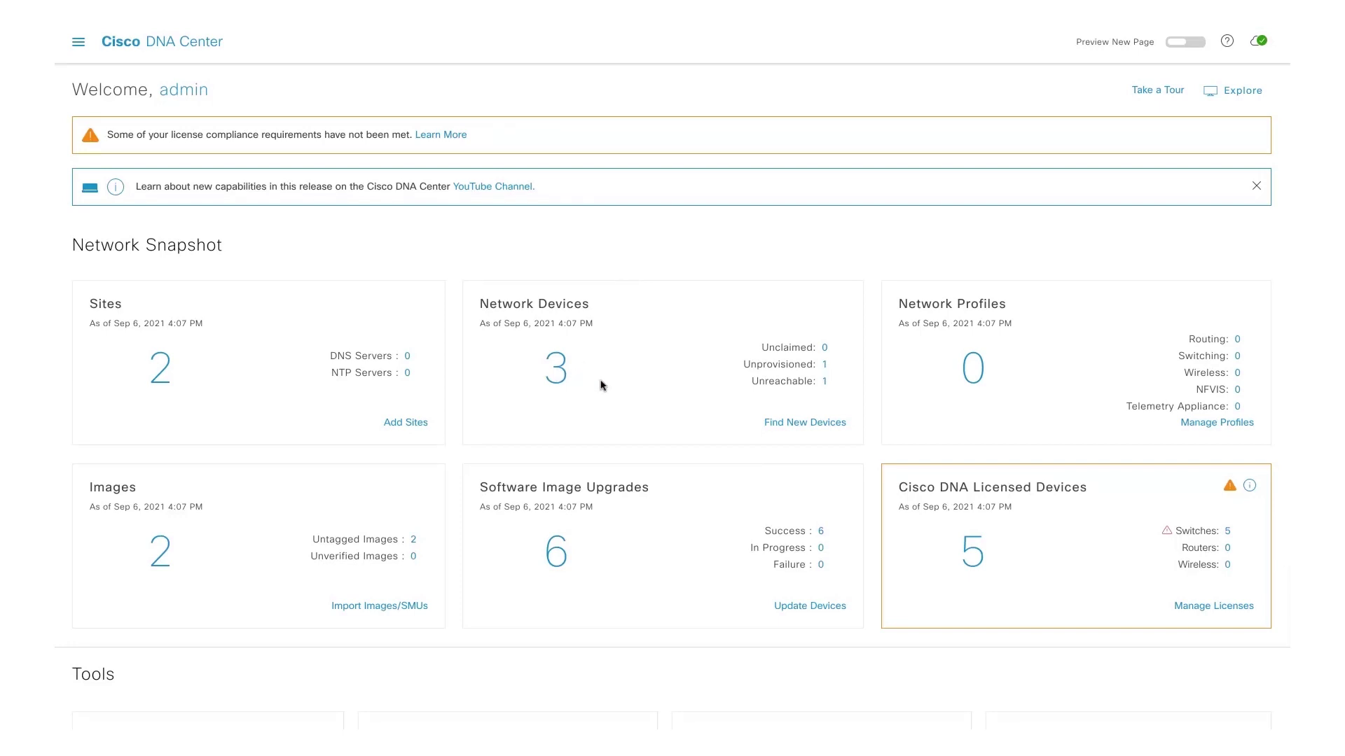
- Open the Network Devices inventory from the home page's device count
click(556, 381)
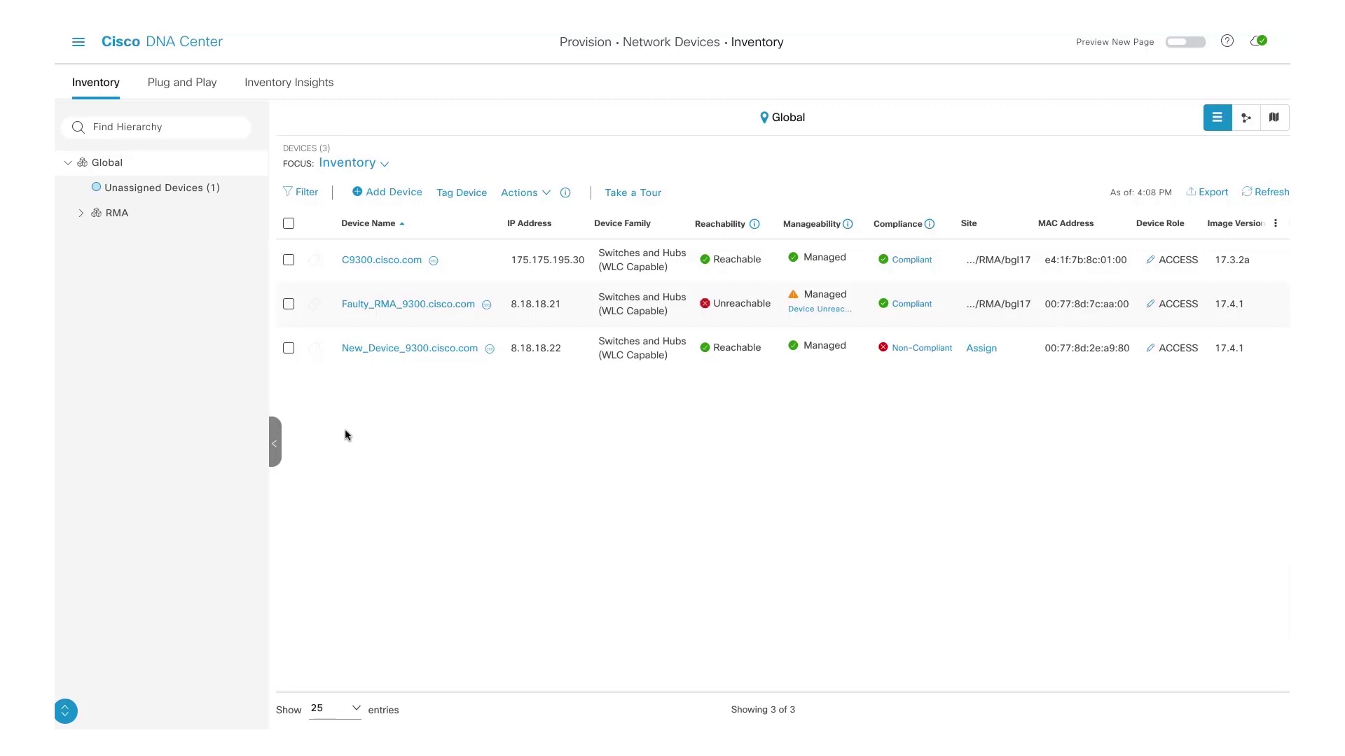
- Select Faulty_RMA_9300.cisco.com and choose Device Replacement > Mark for Replacement
click(289, 305)
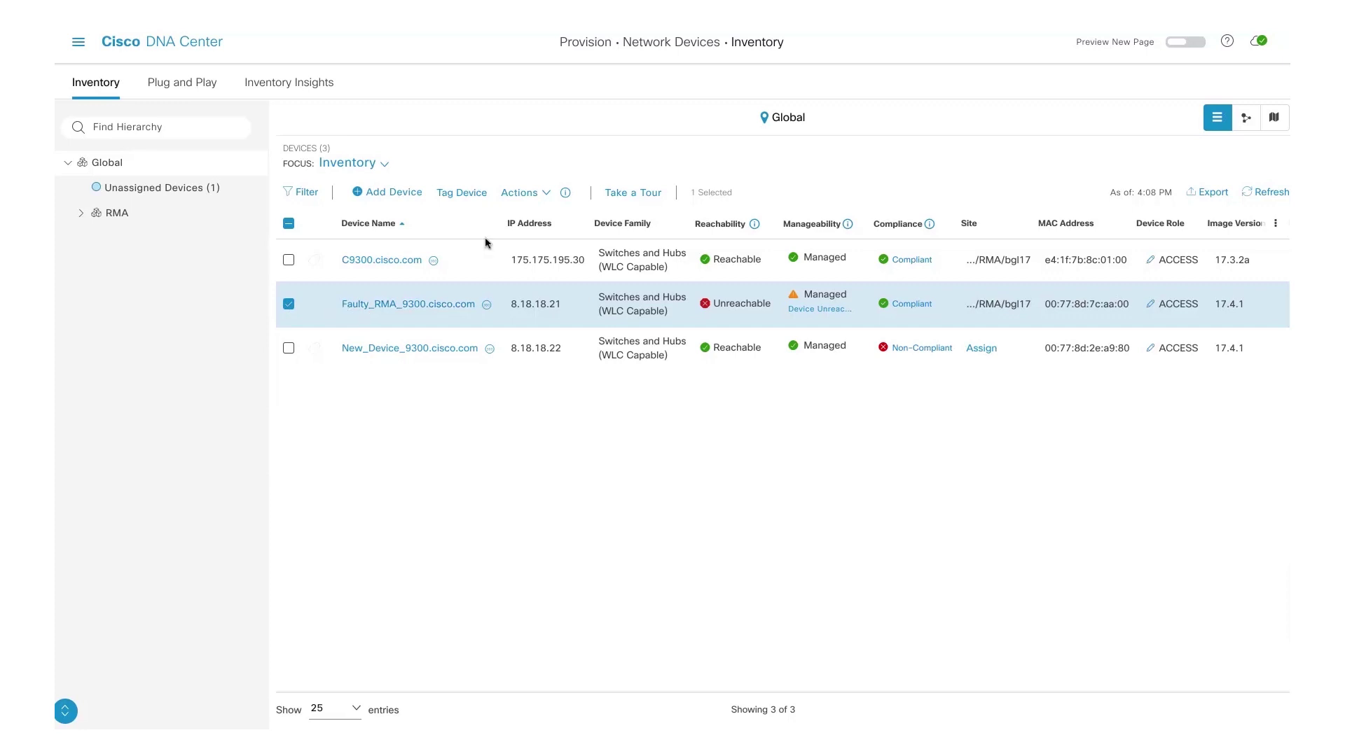
click(532, 194)
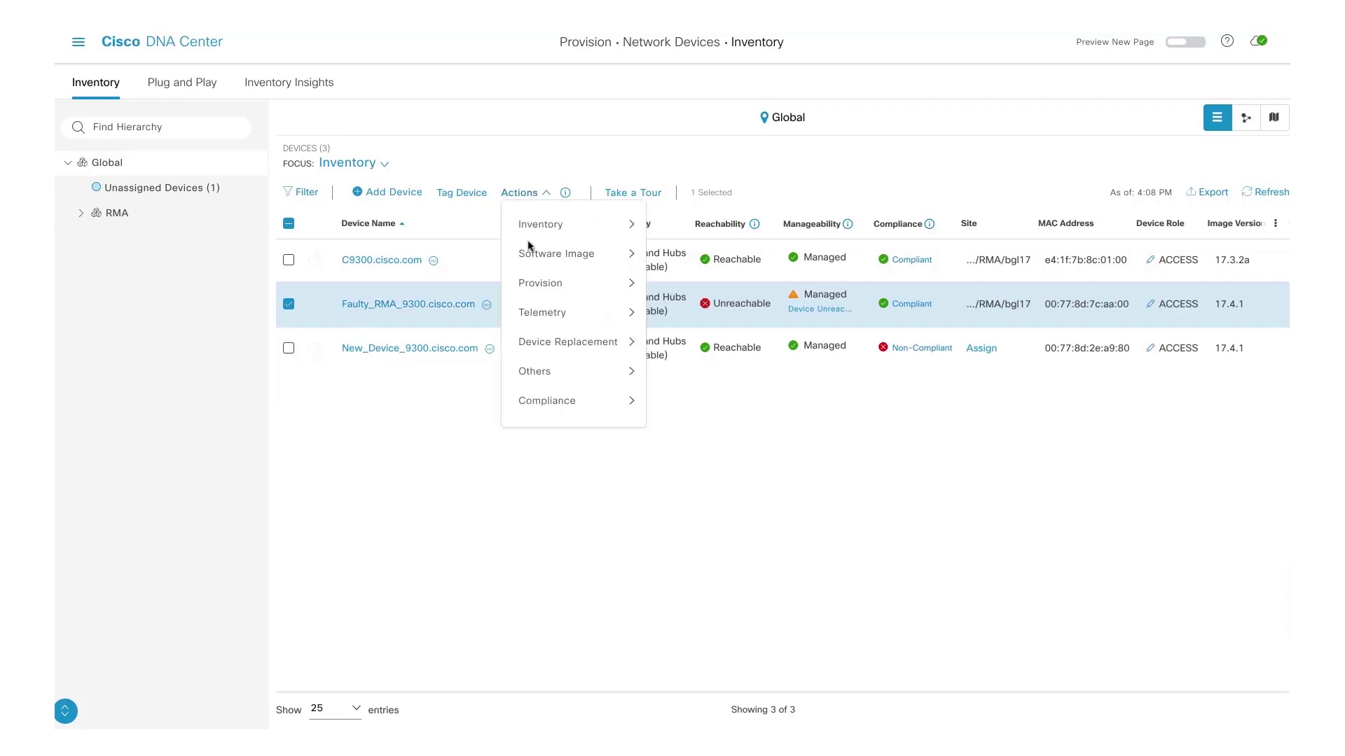
mouse_move(558, 340)
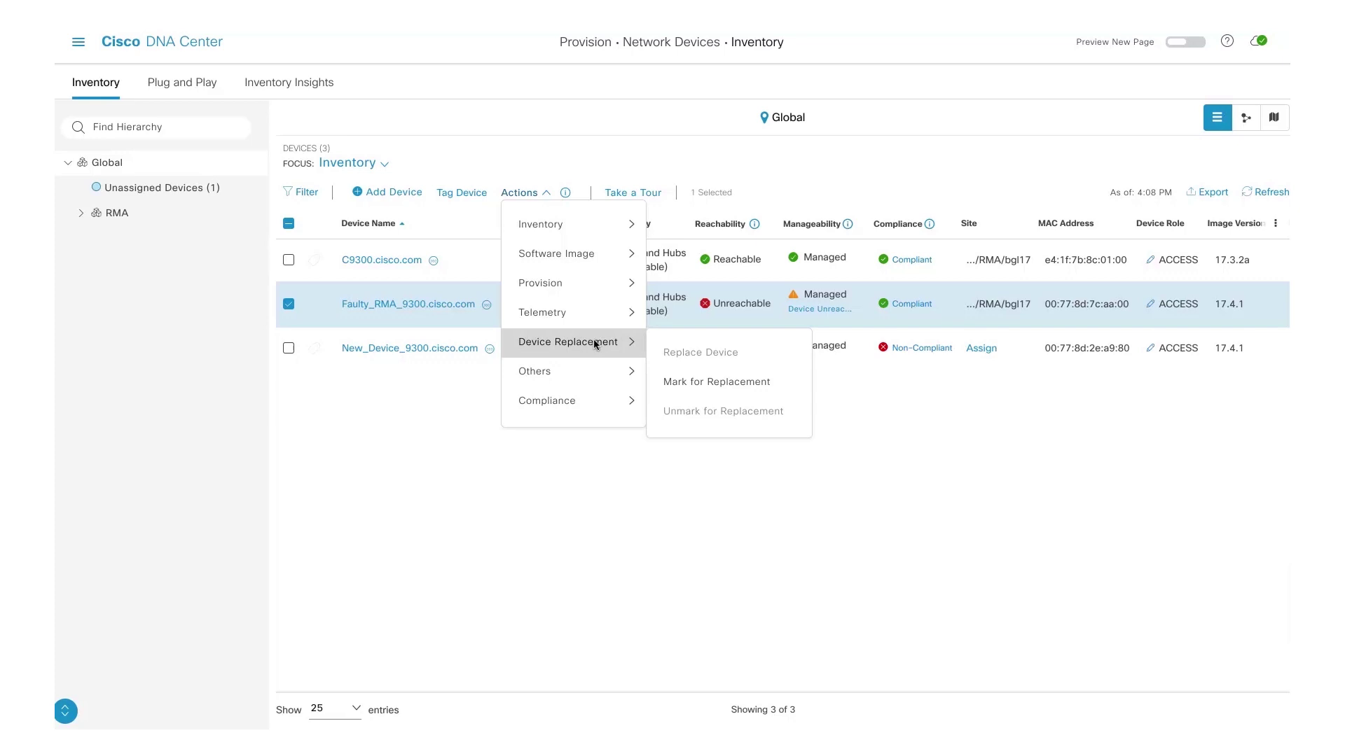
click(711, 382)
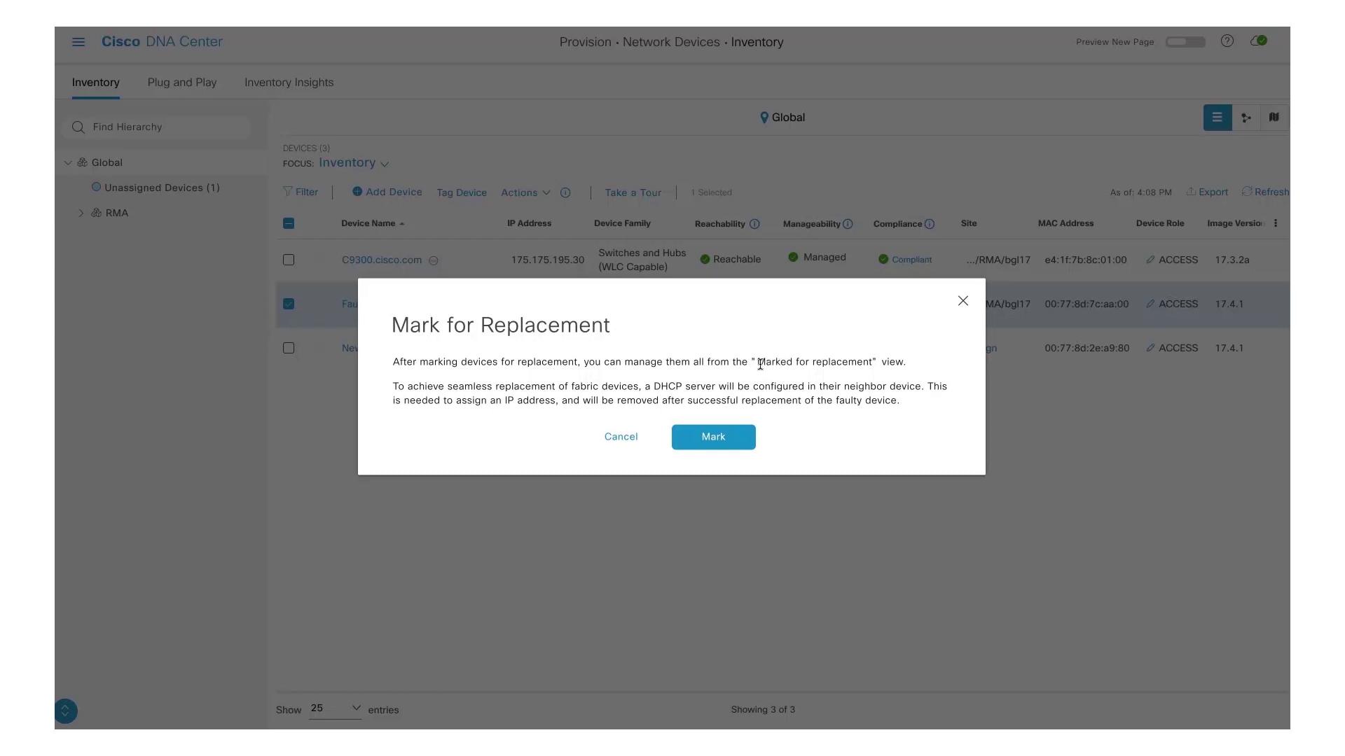
- Highlight the dialog's notes about the marked-for-replacement view and the DHCP server
drag(760, 364, 848, 358)
click(840, 375)
drag(654, 387, 719, 387)
click(667, 386)
- Confirm the mark, set Focus to Marked for Replacement, and bring up Faulty_RMA_9300's Actions menu
click(711, 436)
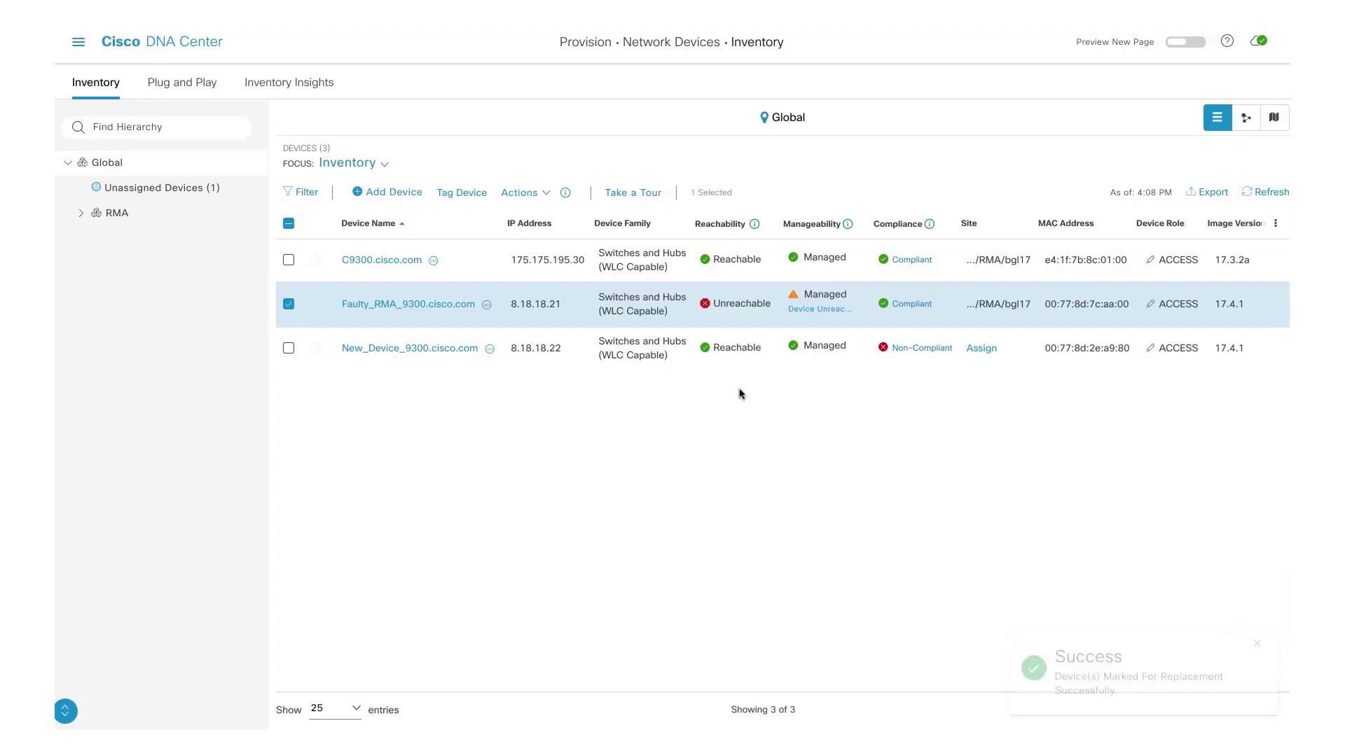
click(383, 165)
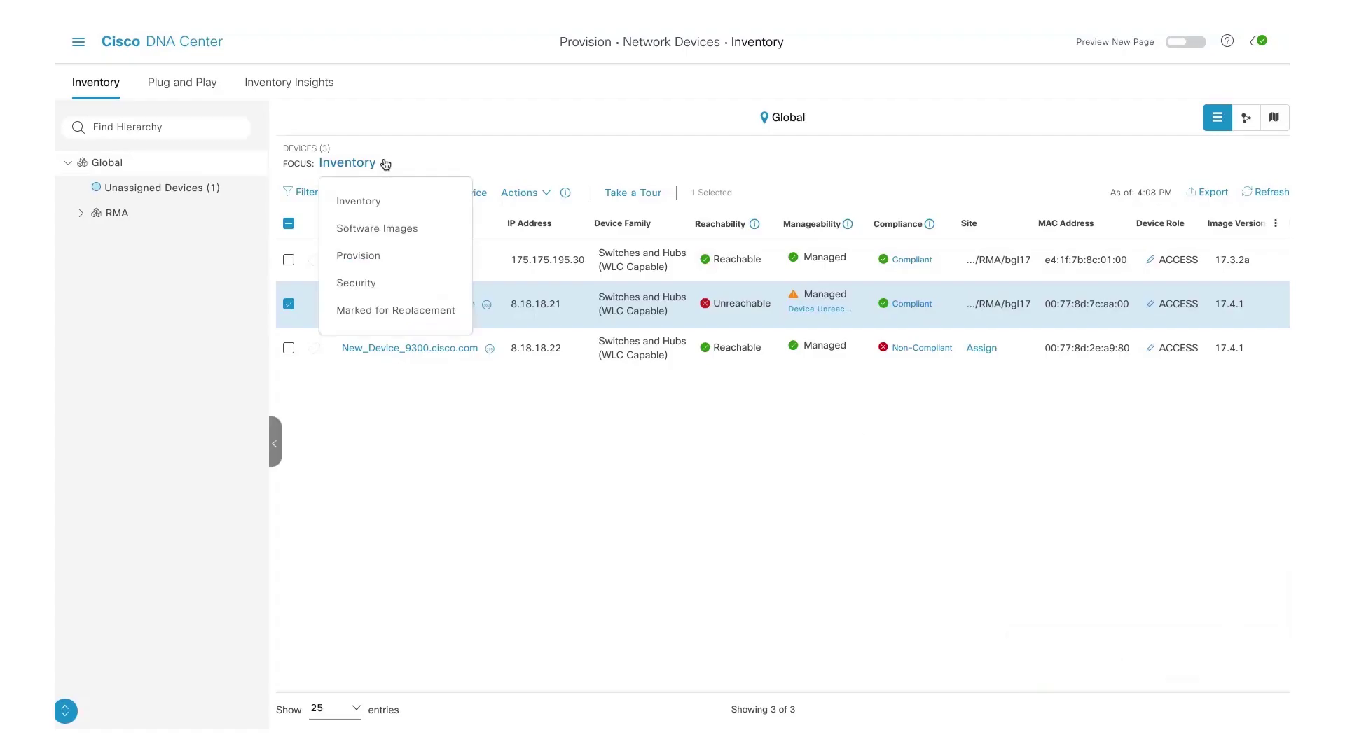
click(389, 312)
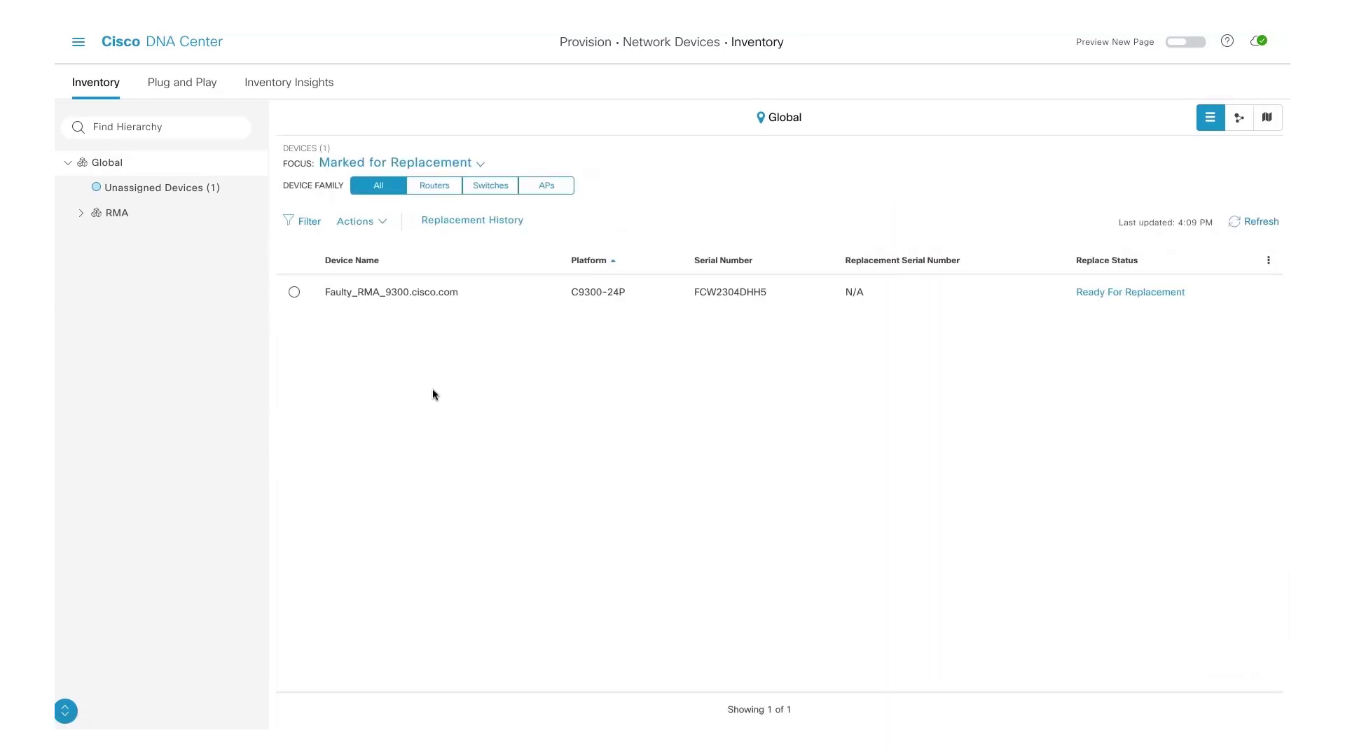
click(294, 292)
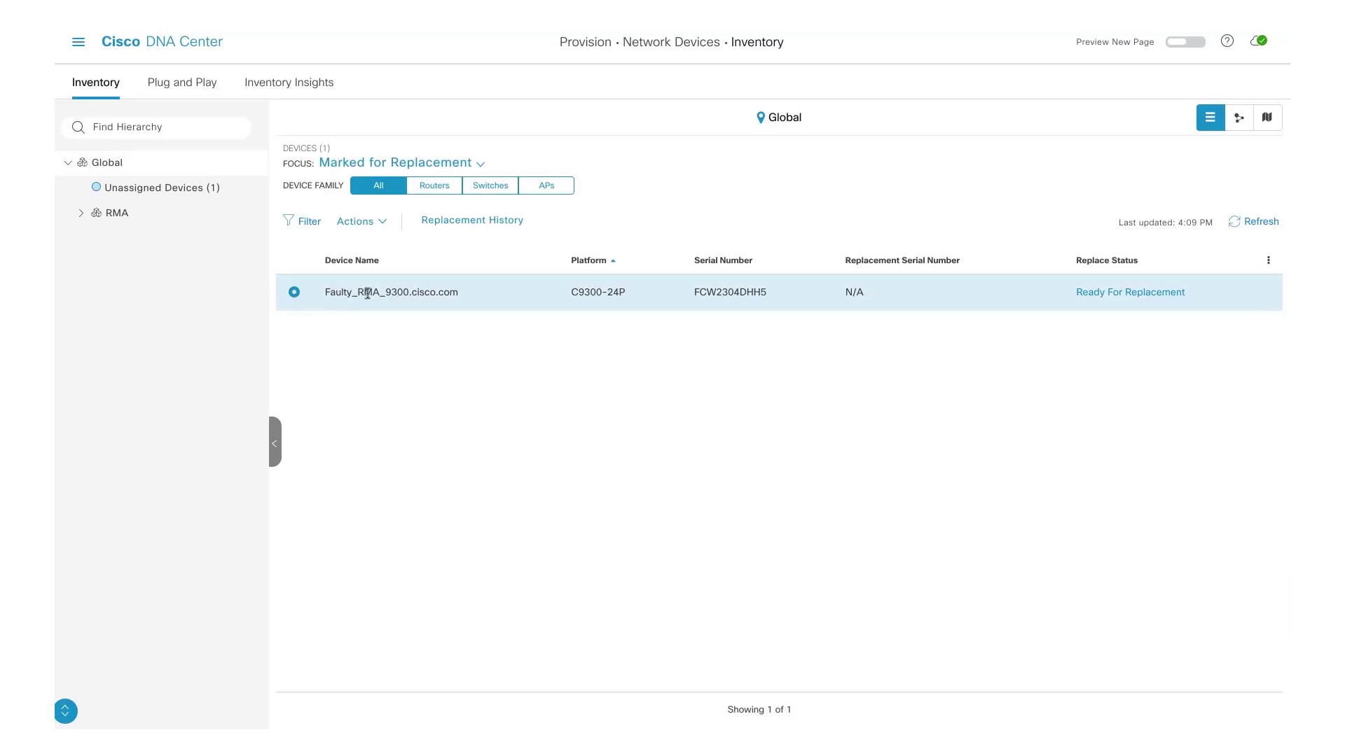
click(372, 222)
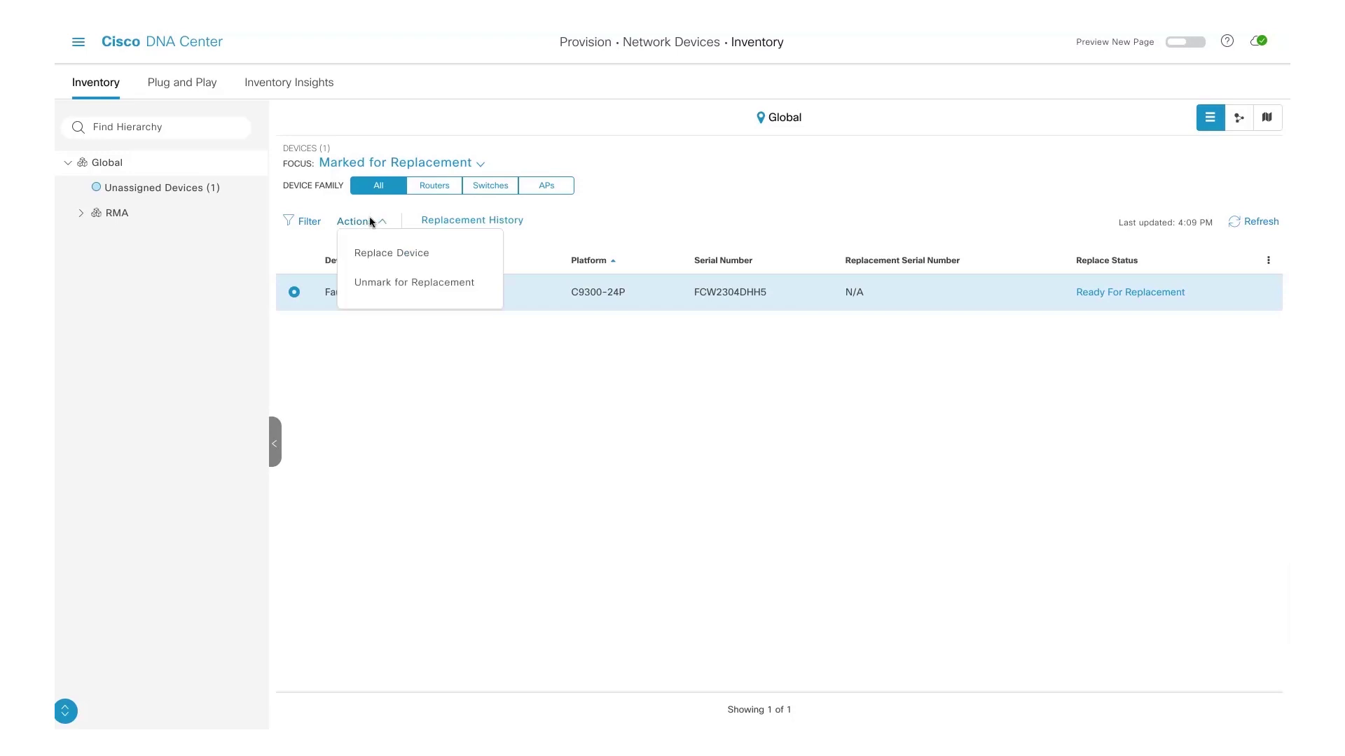
- Start Replace Device and pick managed New_Device_9300.cisco.com as the replacement
click(389, 253)
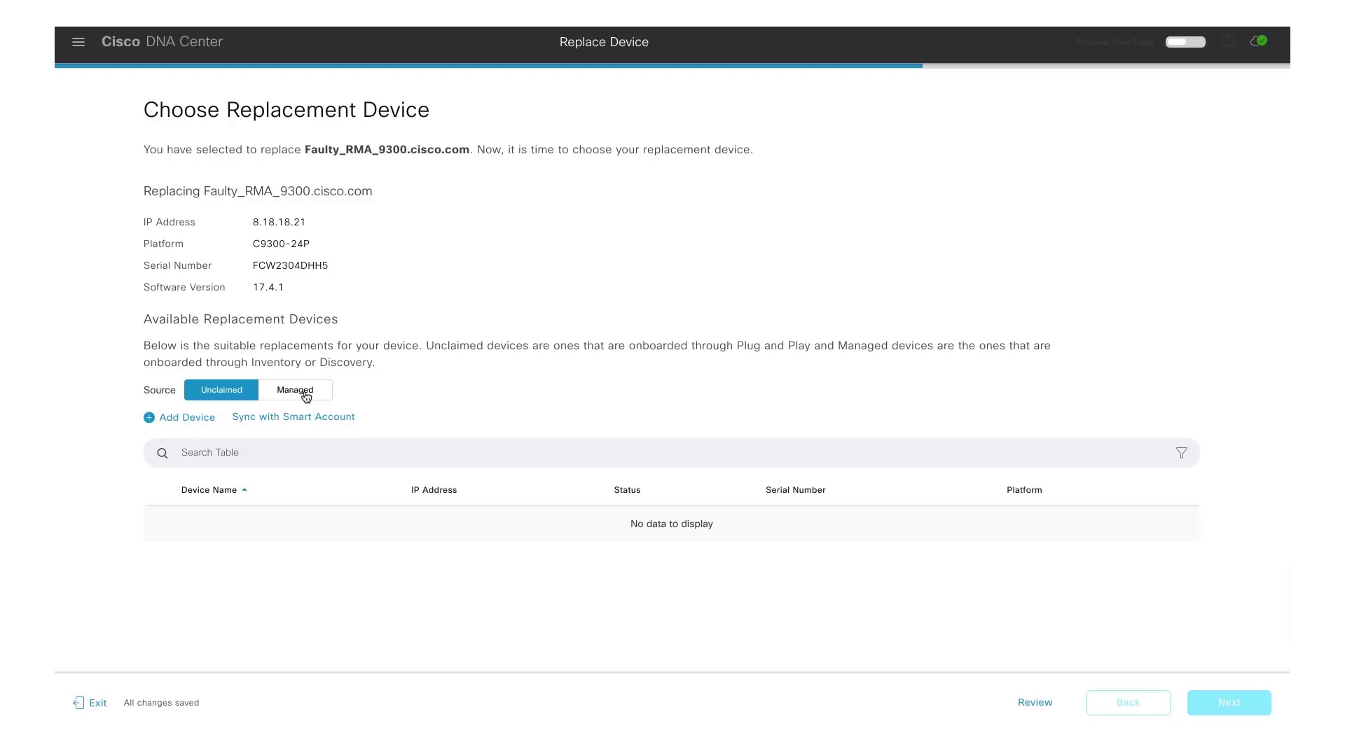
click(306, 397)
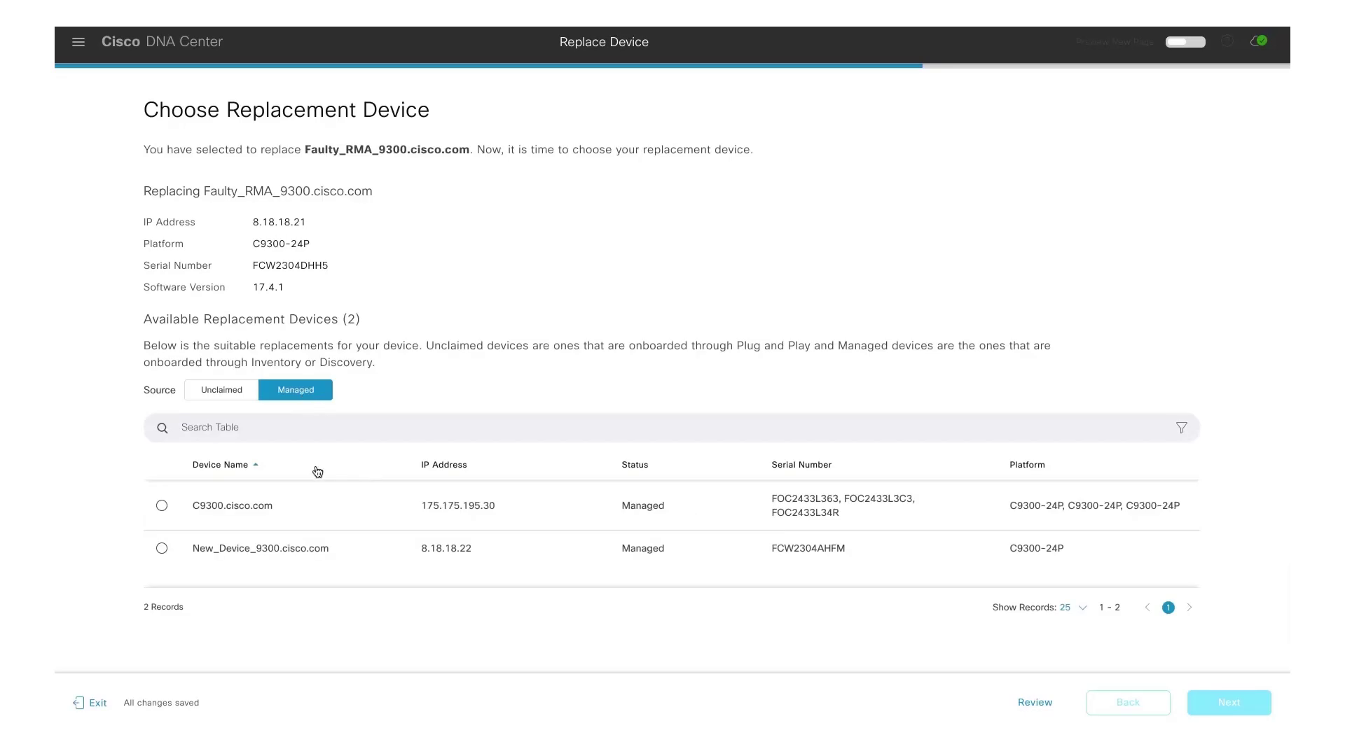
click(162, 549)
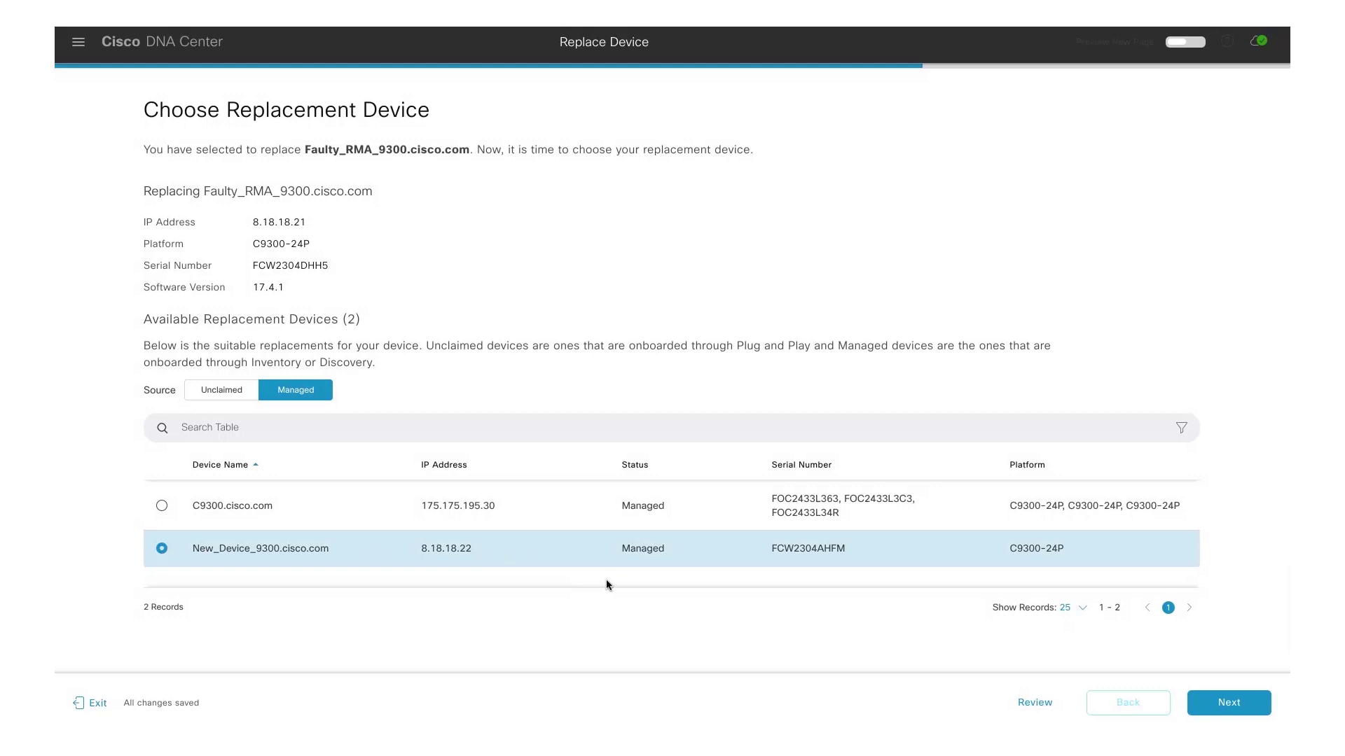
click(1222, 705)
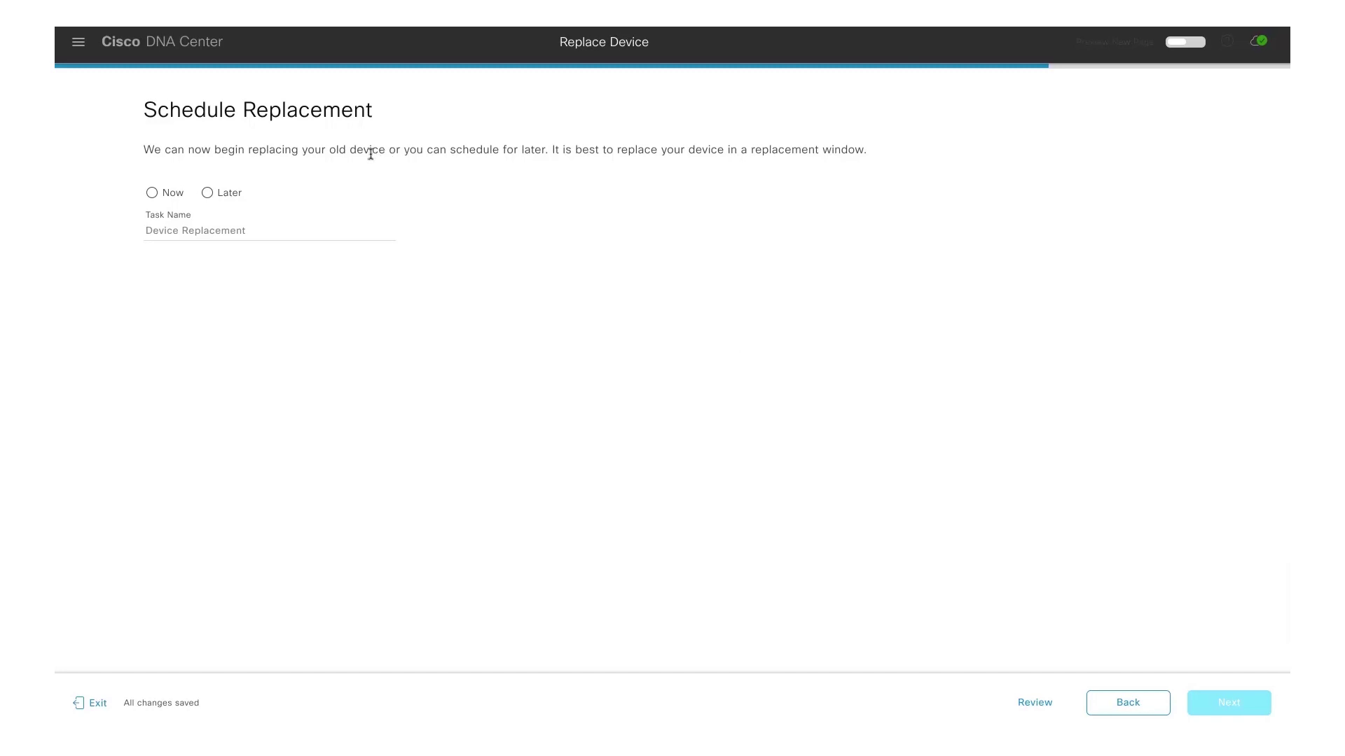
- Schedule the replacement for Now, review the Summary, and submit Replace
click(152, 194)
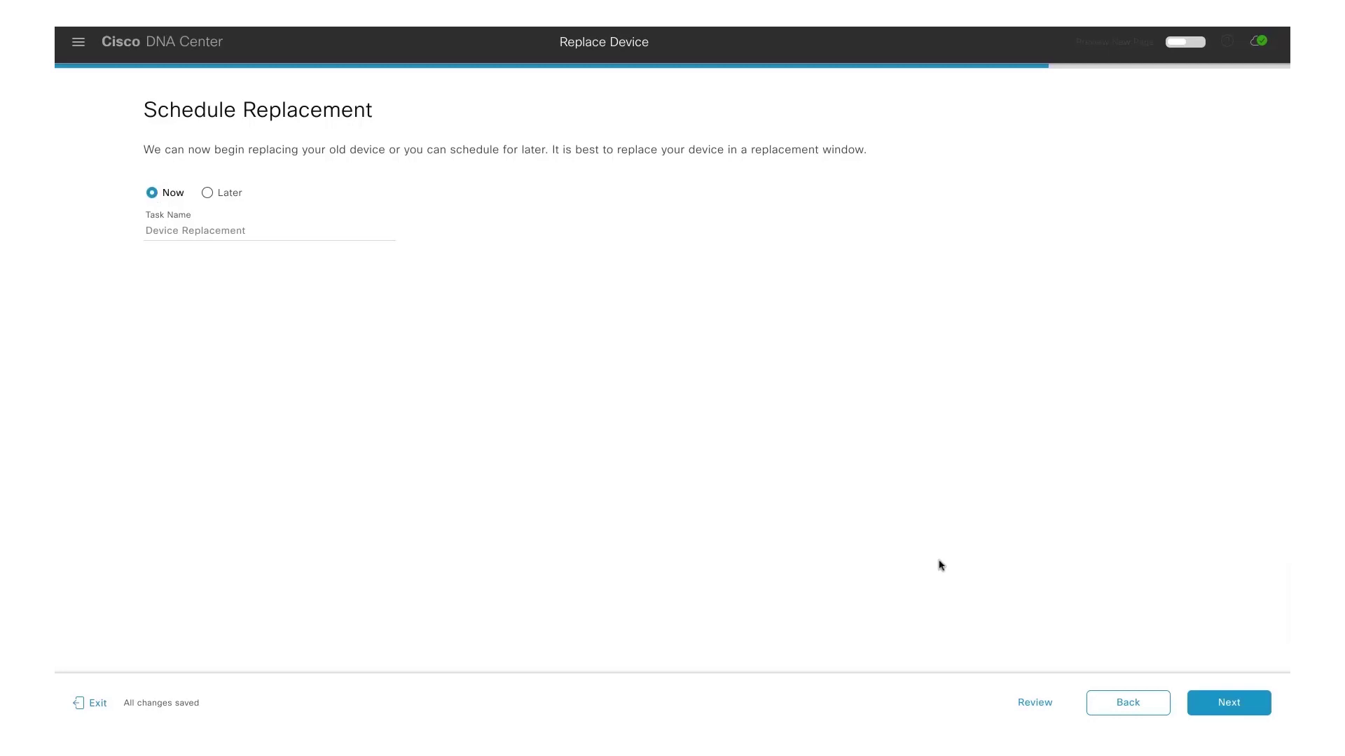
click(1236, 703)
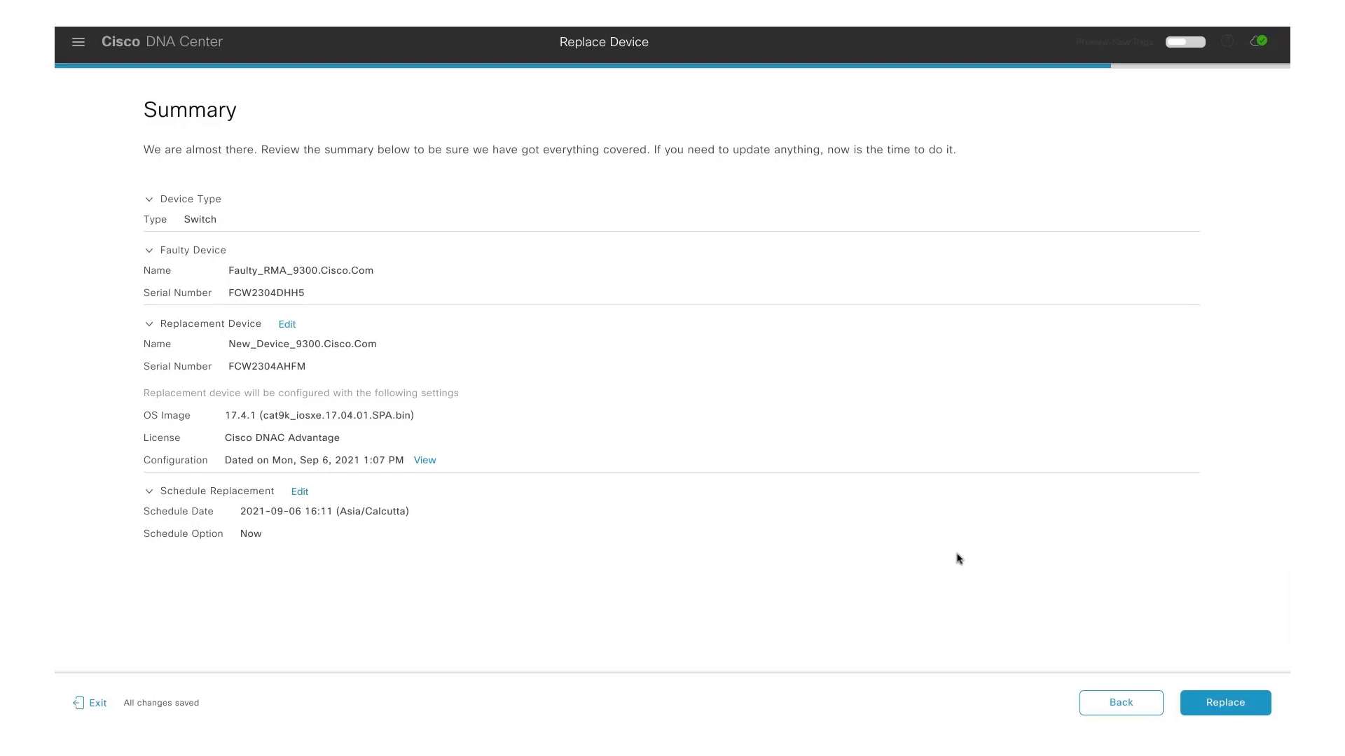
click(1224, 703)
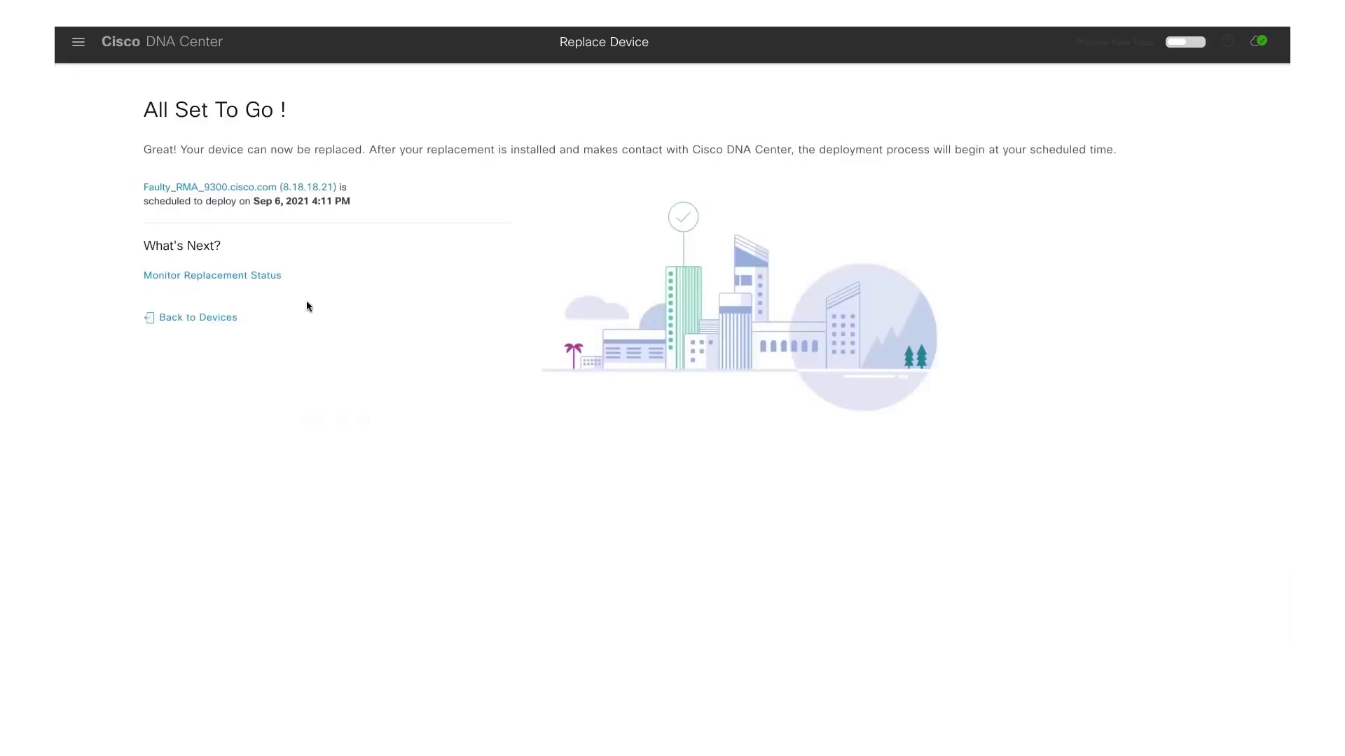
- View Faulty_RMA_9300.cisco.com's Replace Status from the Replacement History's Replaced link
click(275, 278)
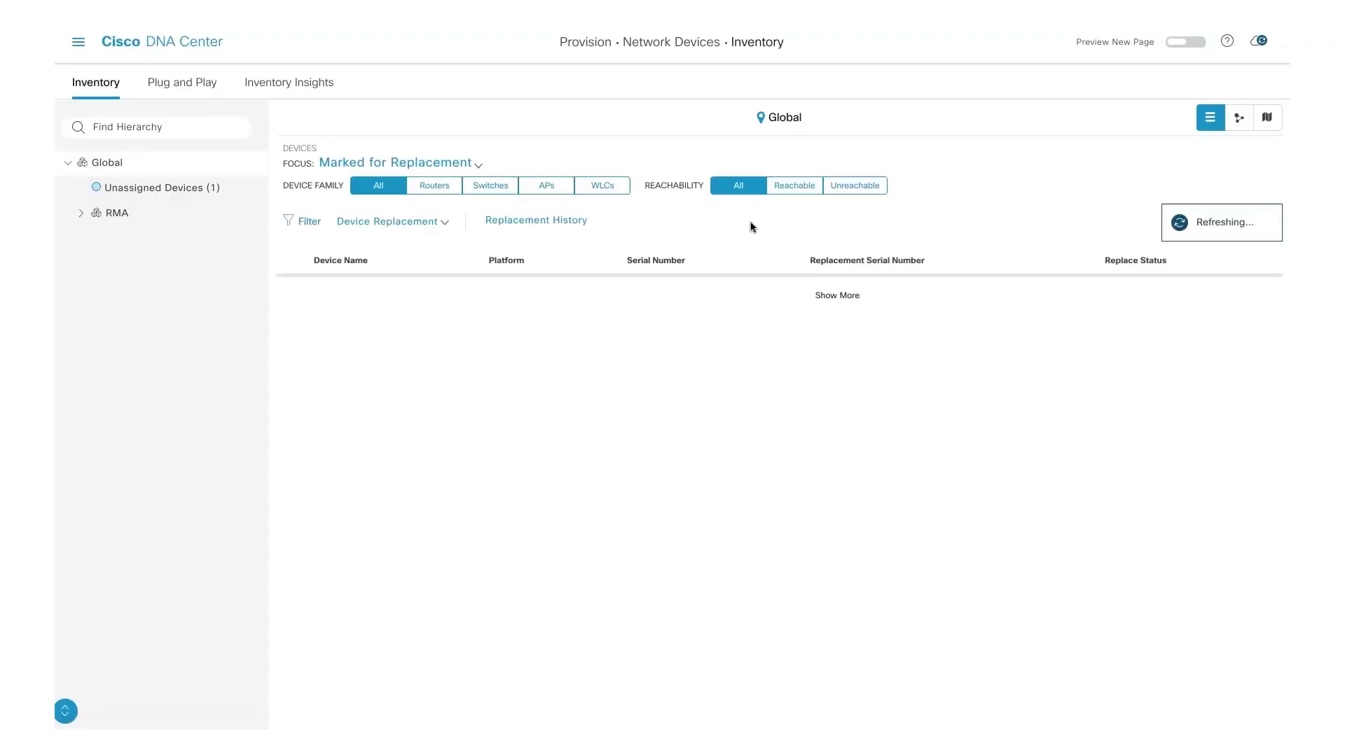
click(510, 222)
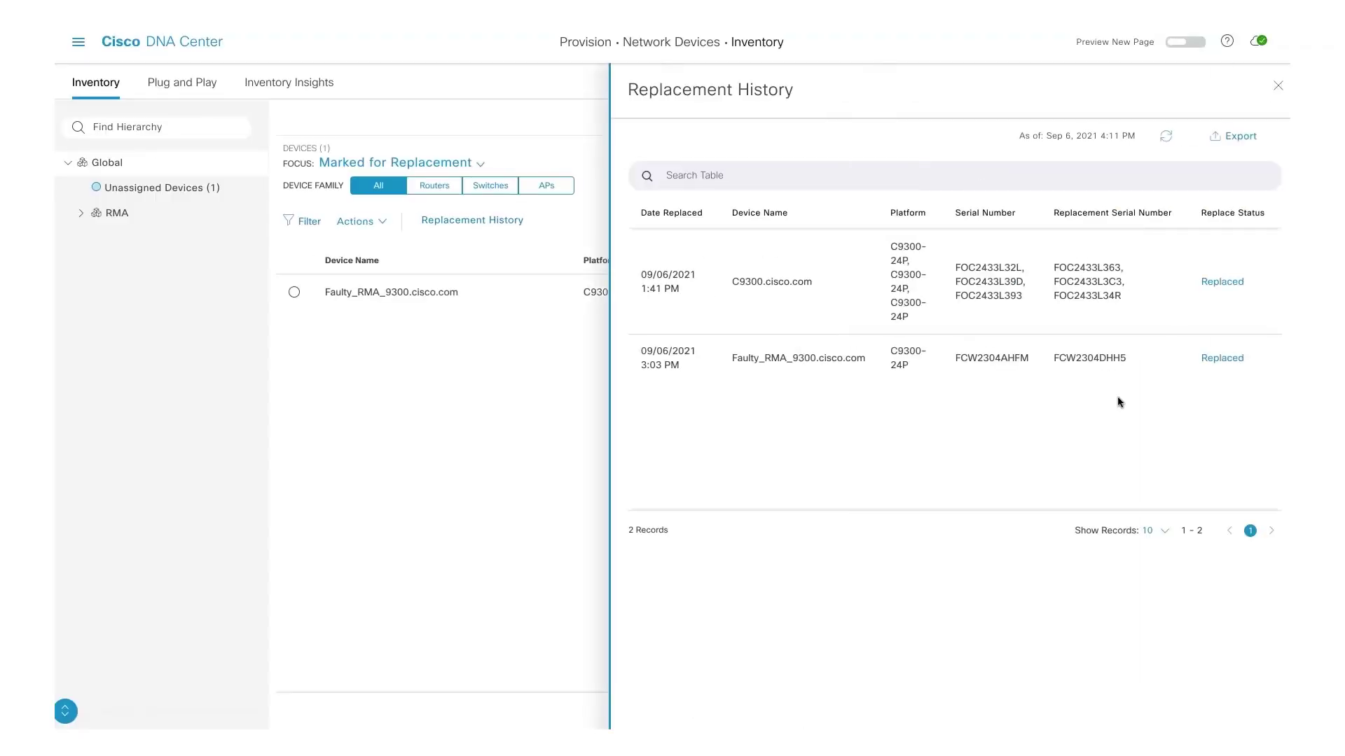
click(1222, 358)
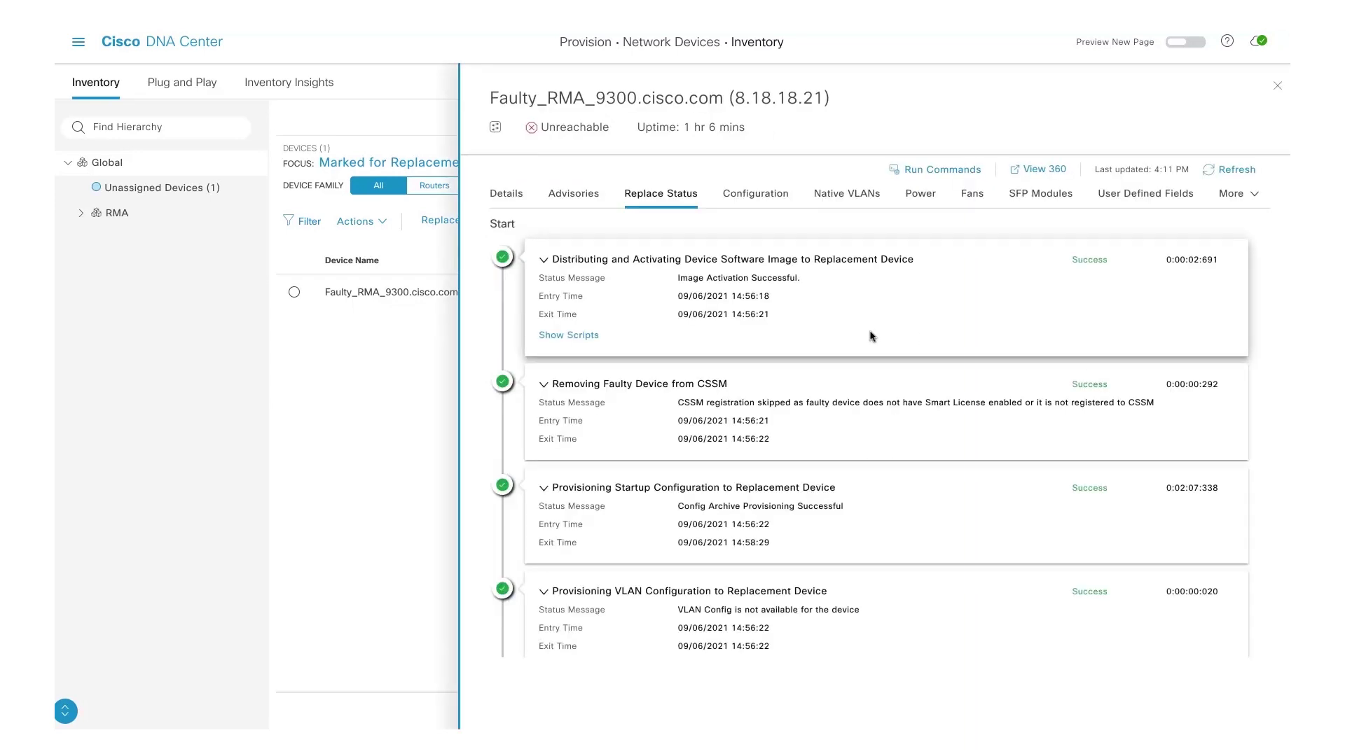
scroll(871, 337, down, 1)
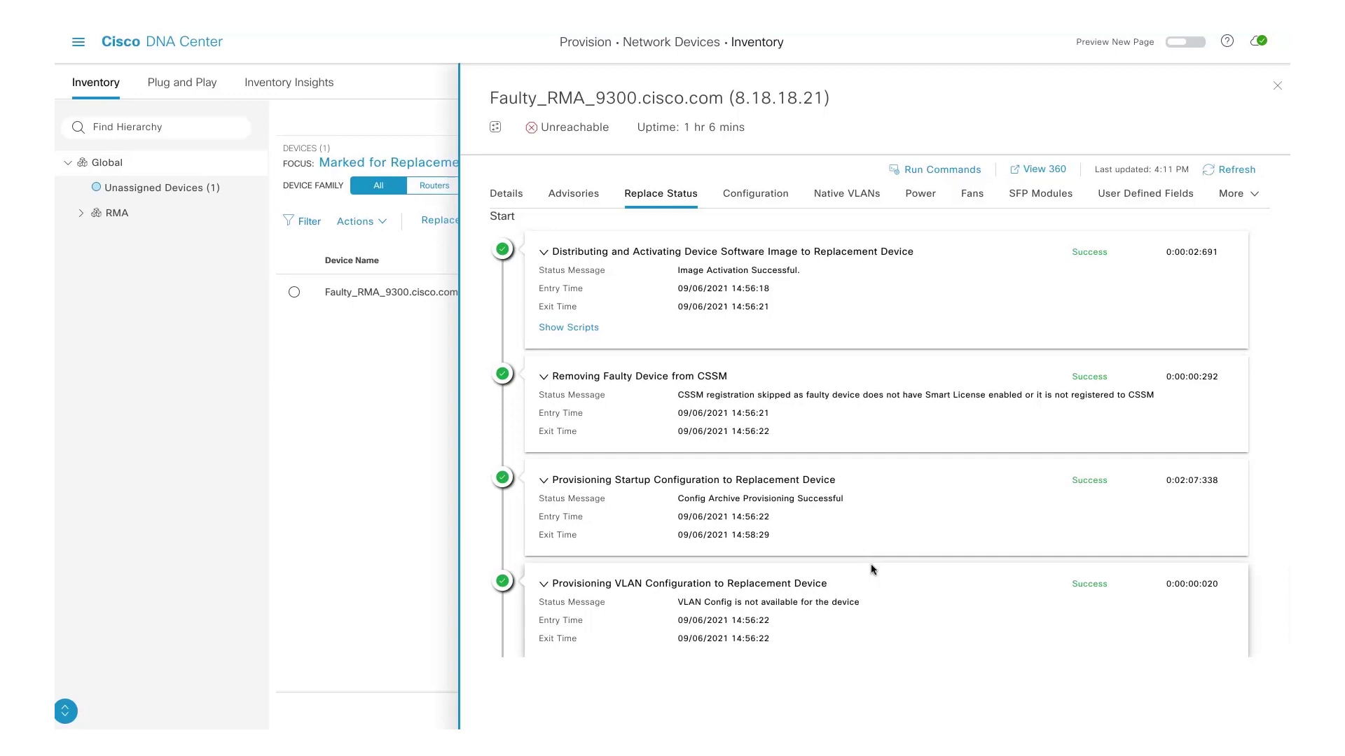
scroll(871, 569, down, 2)
scroll(872, 569, down, 1)
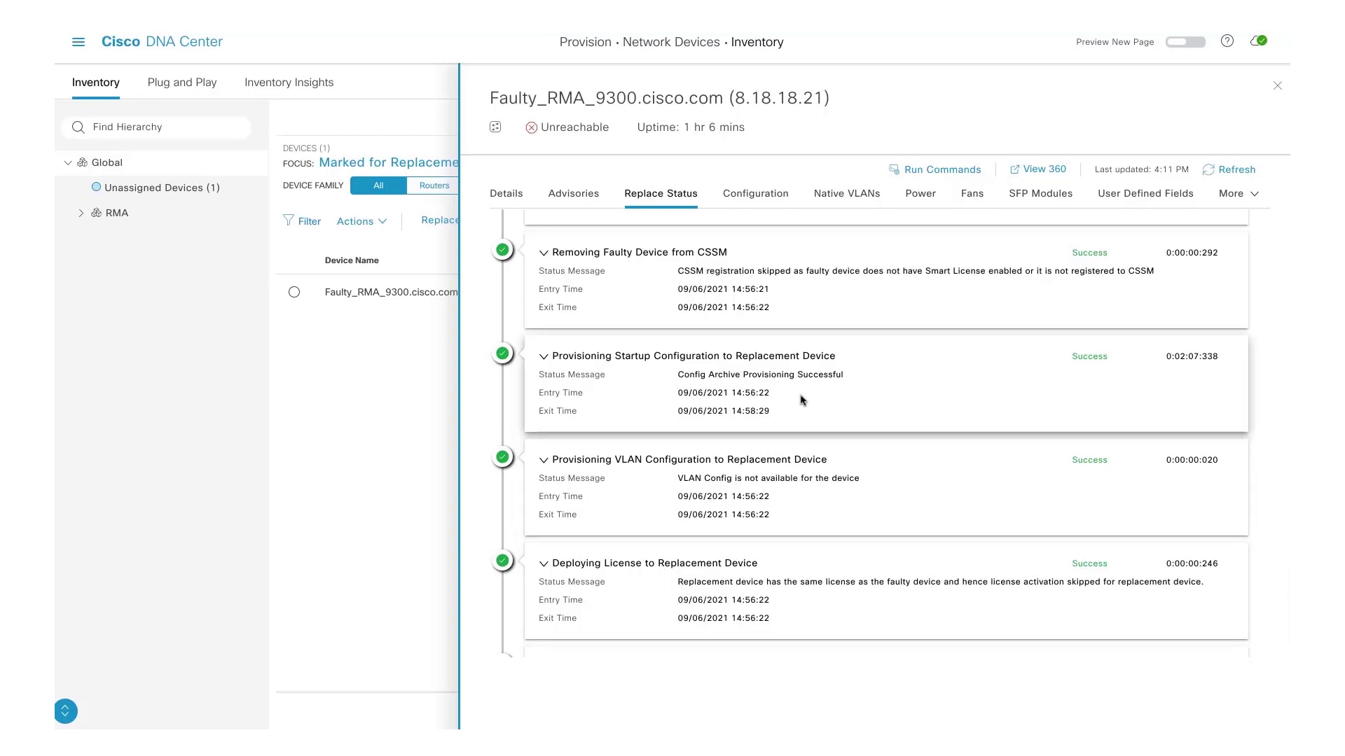
scroll(798, 400, down, 5)
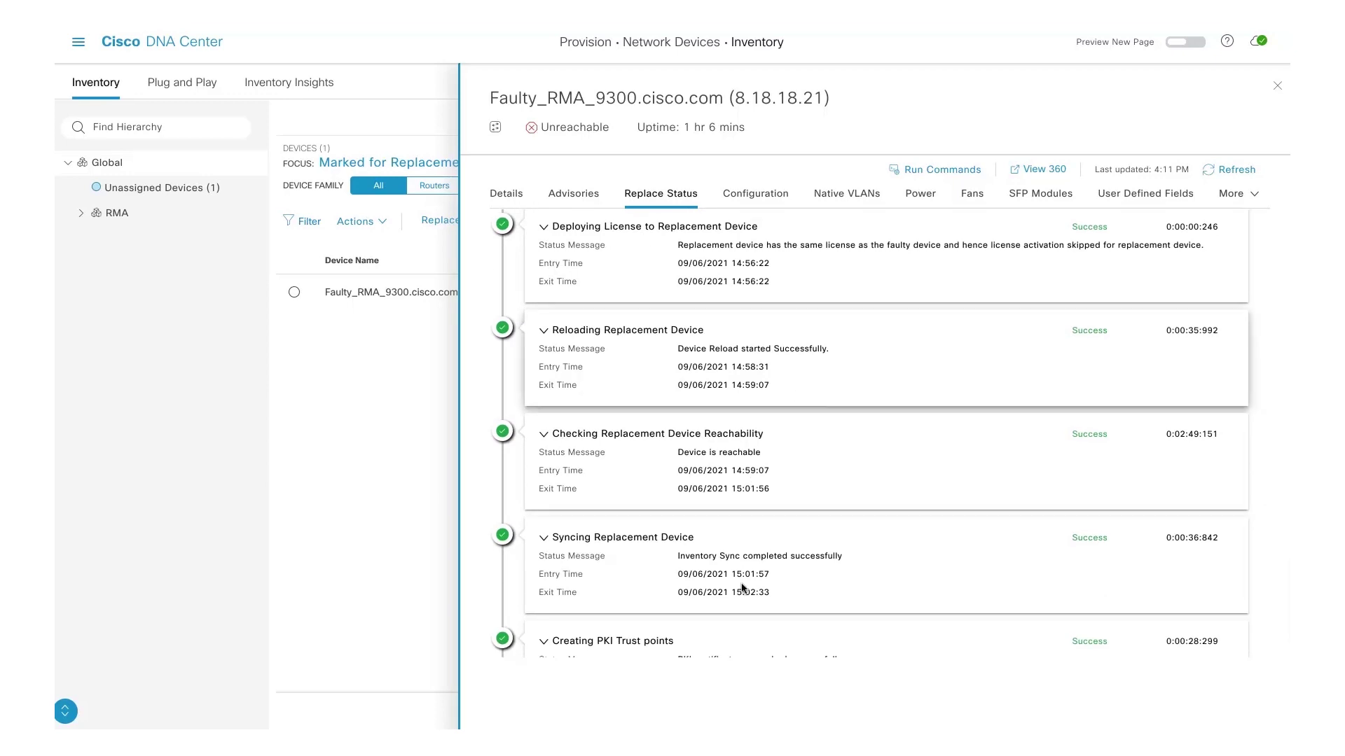
scroll(744, 515, down, 2)
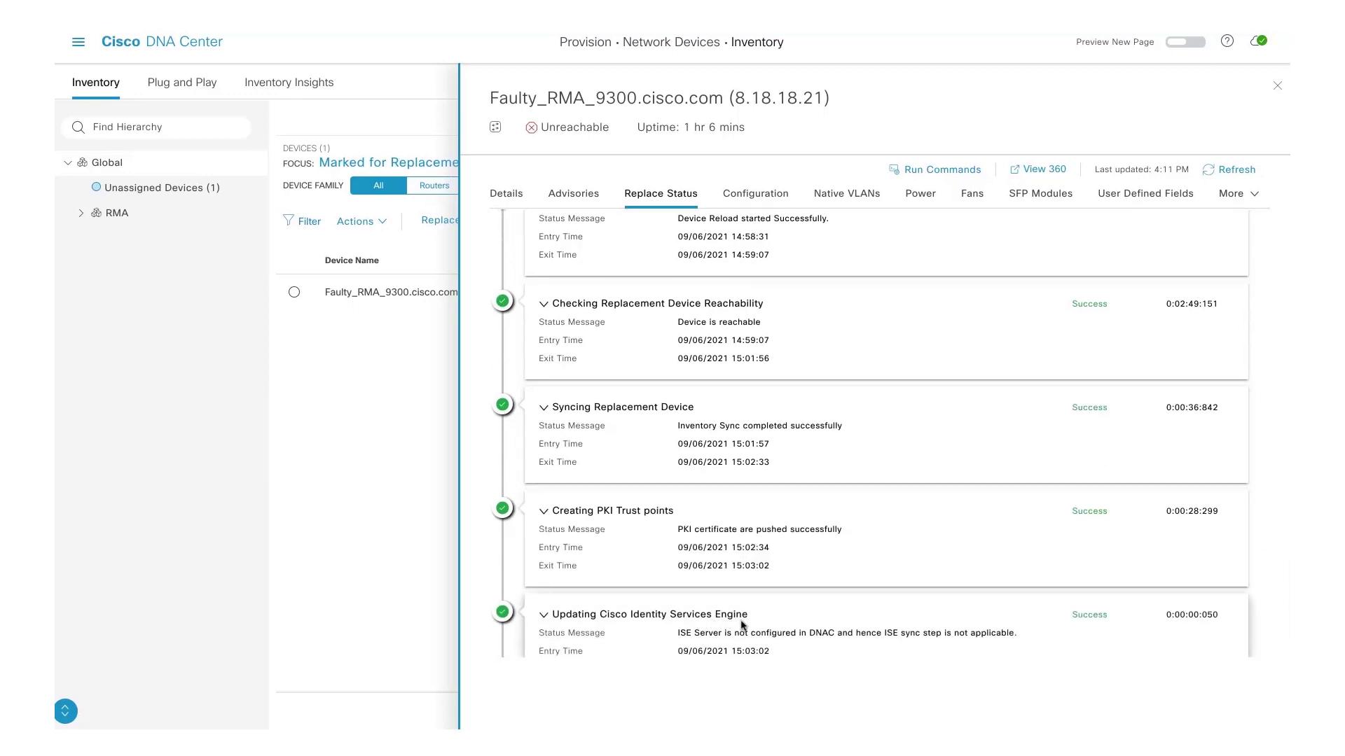
scroll(726, 622, down, 3)
scroll(760, 597, down, 1)
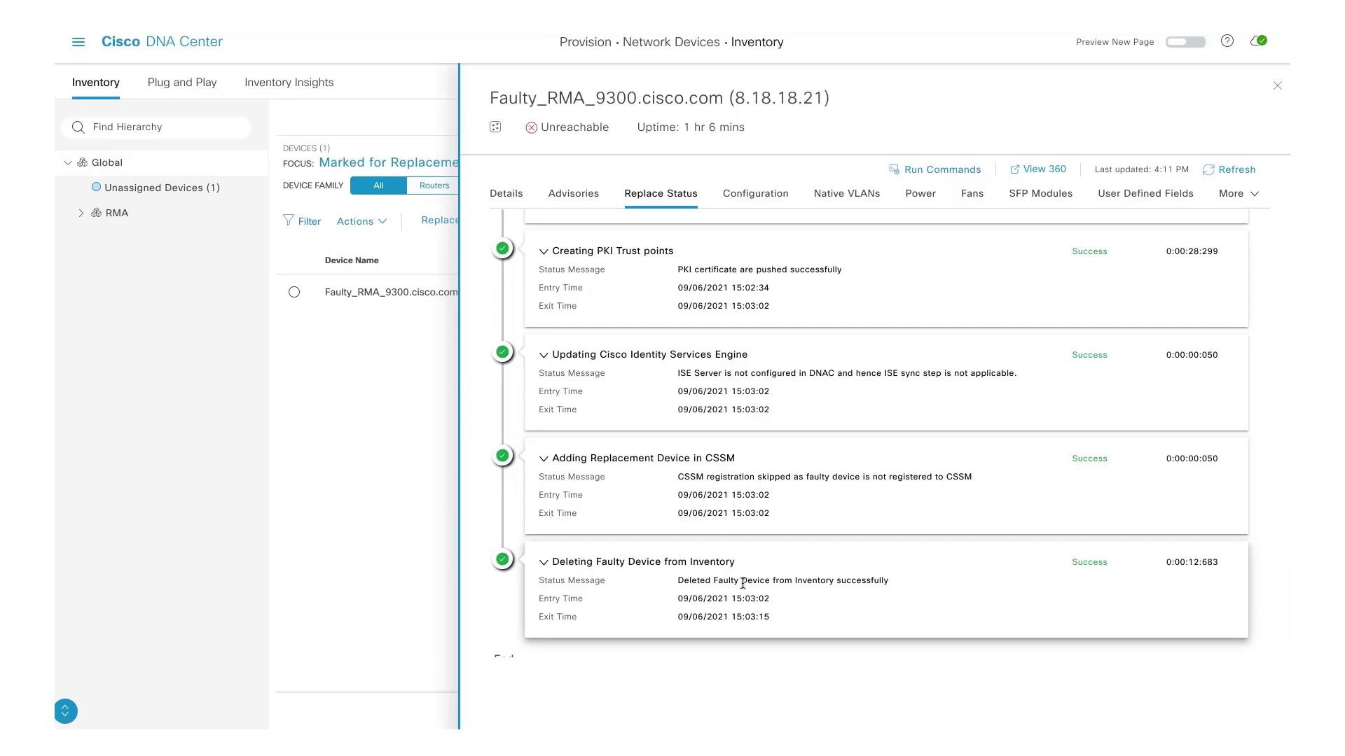
scroll(743, 583, down, 1)
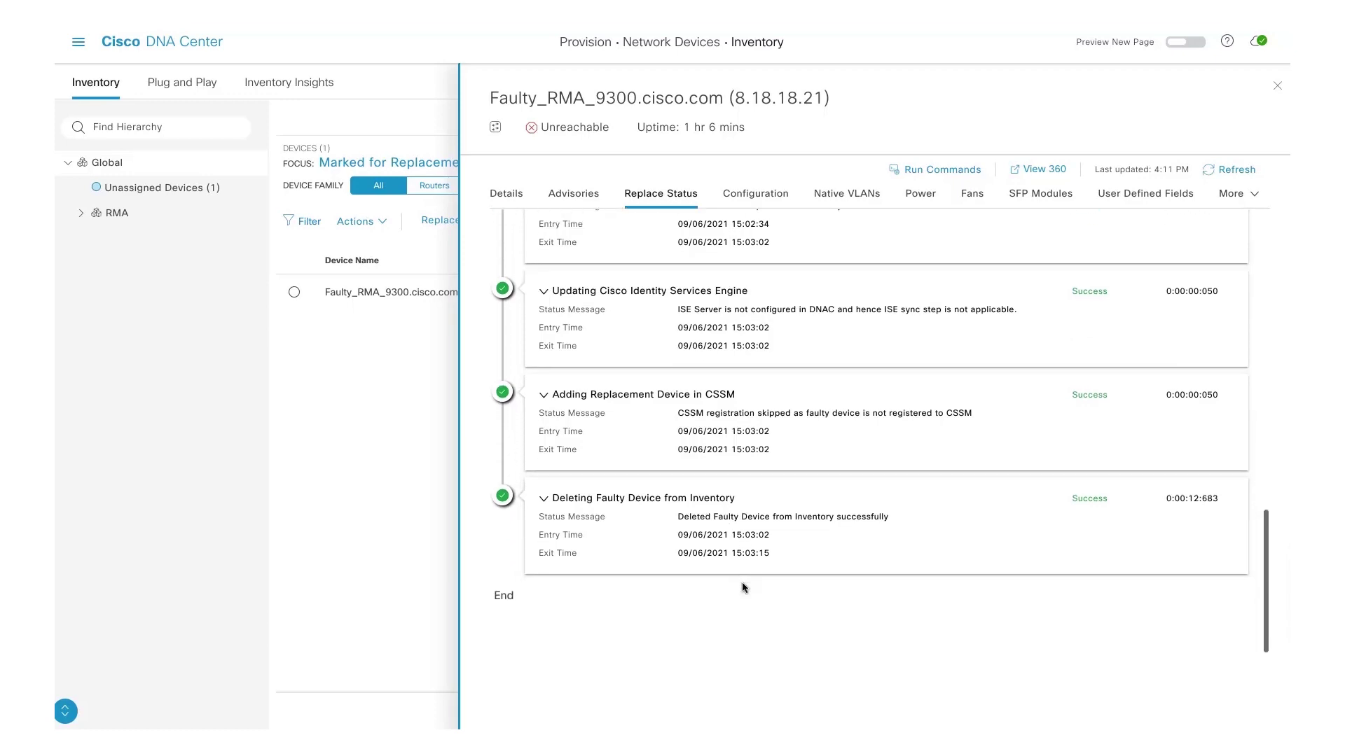